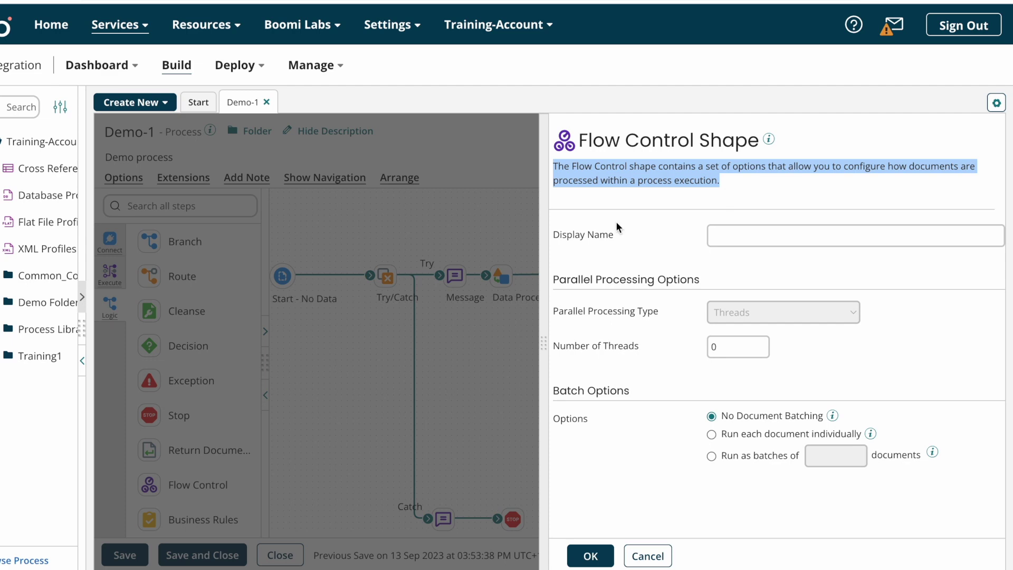
click(637, 225)
click(739, 235)
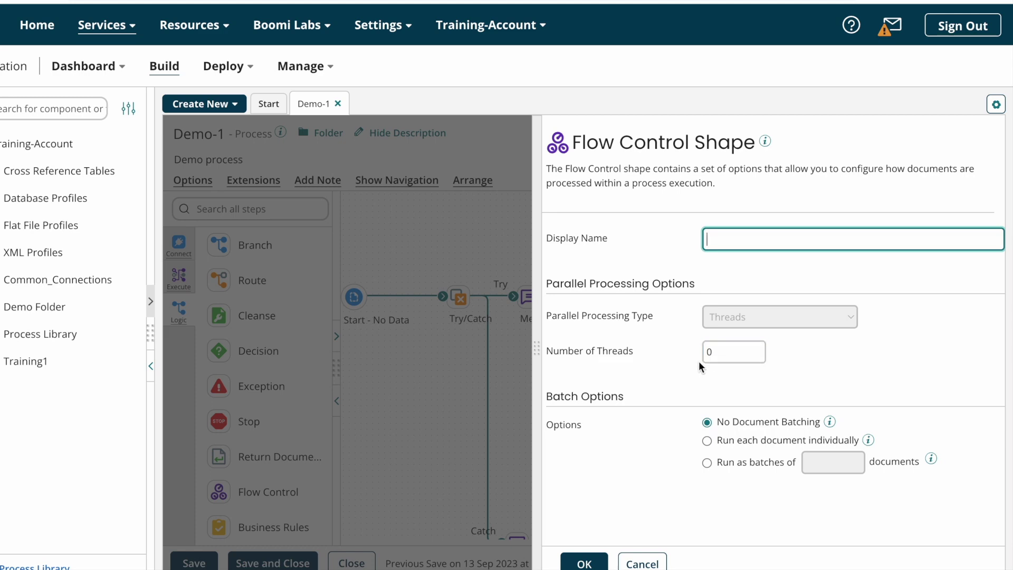
click(740, 362)
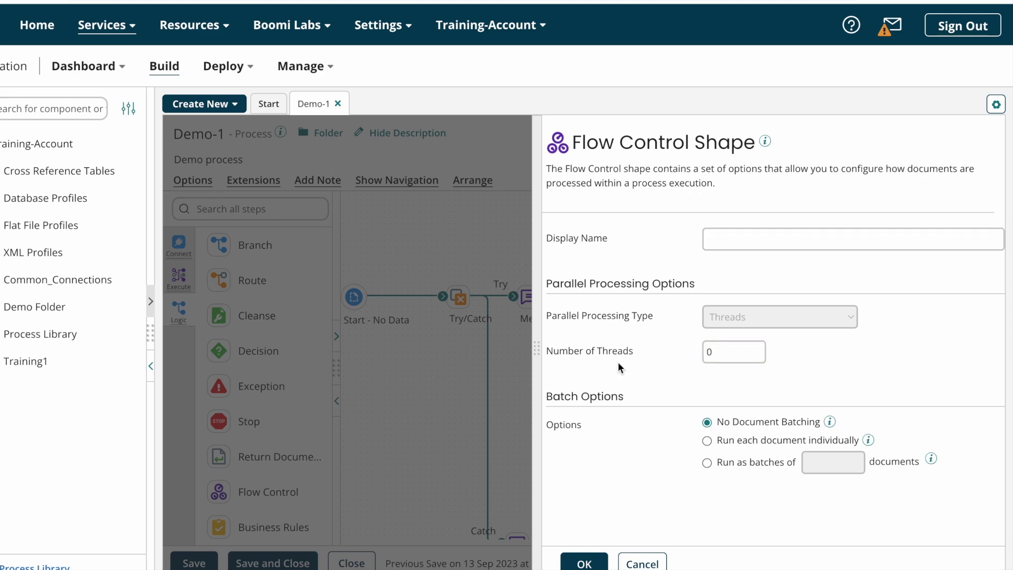
click(731, 353)
click(621, 415)
Configure the new Flow Control shape to run as batches of 2 documents and apply the settings
click(707, 442)
click(709, 463)
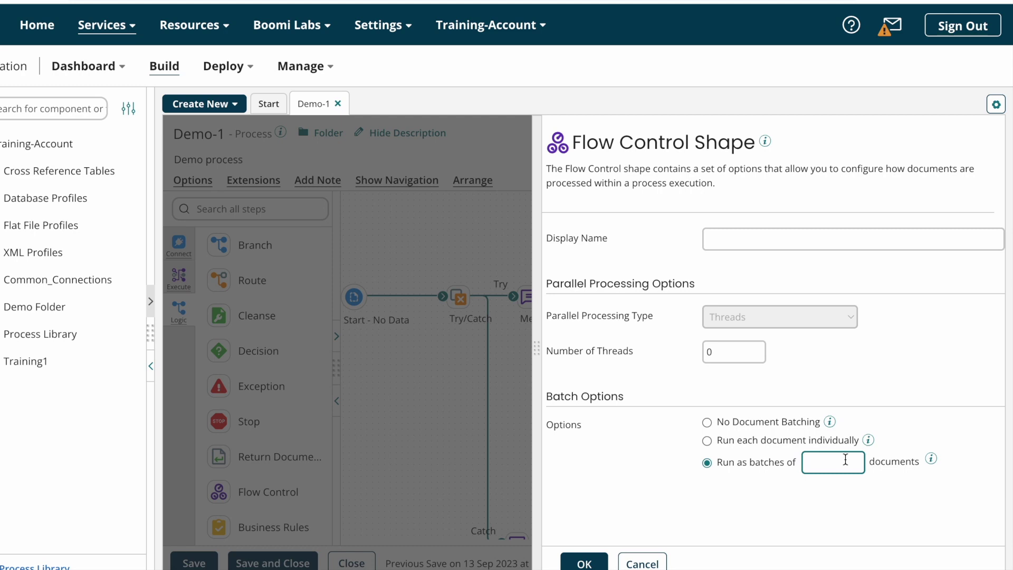
click(828, 461)
text(2)
click(731, 471)
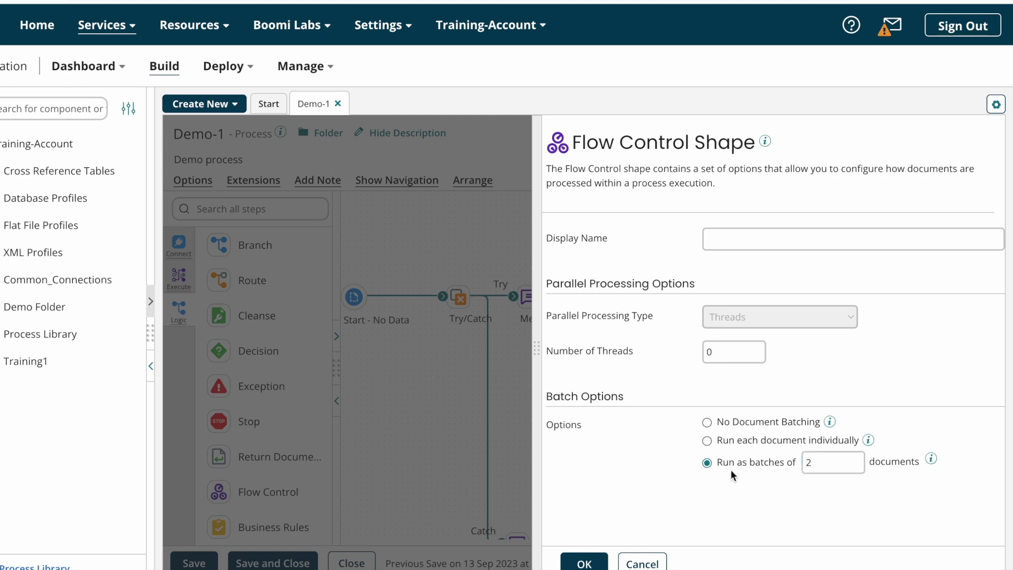
click(810, 463)
click(584, 562)
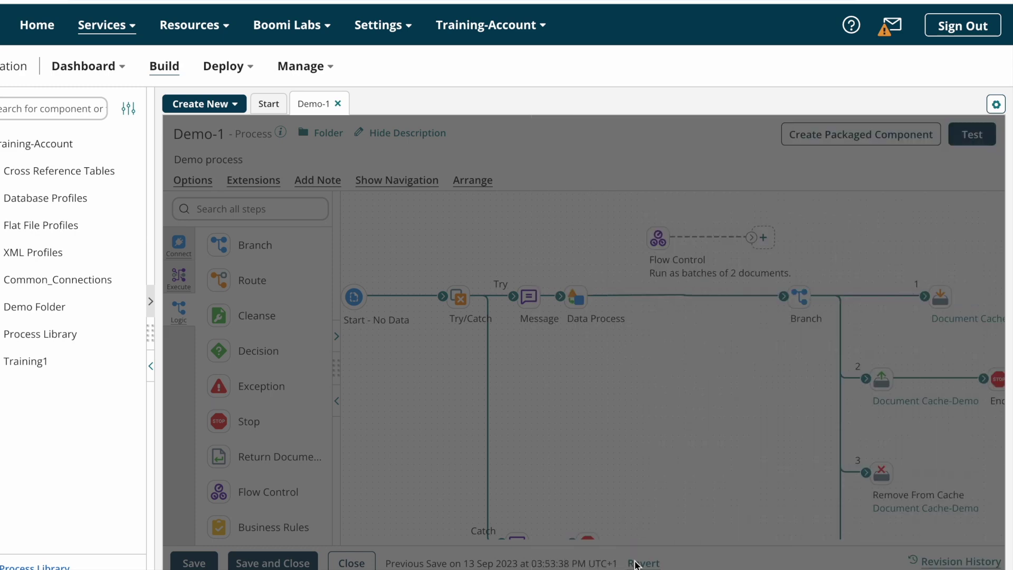
Connect the Flow Control shape between Data Process and Branch, and align it with the Try path
drag(642, 252, 644, 249)
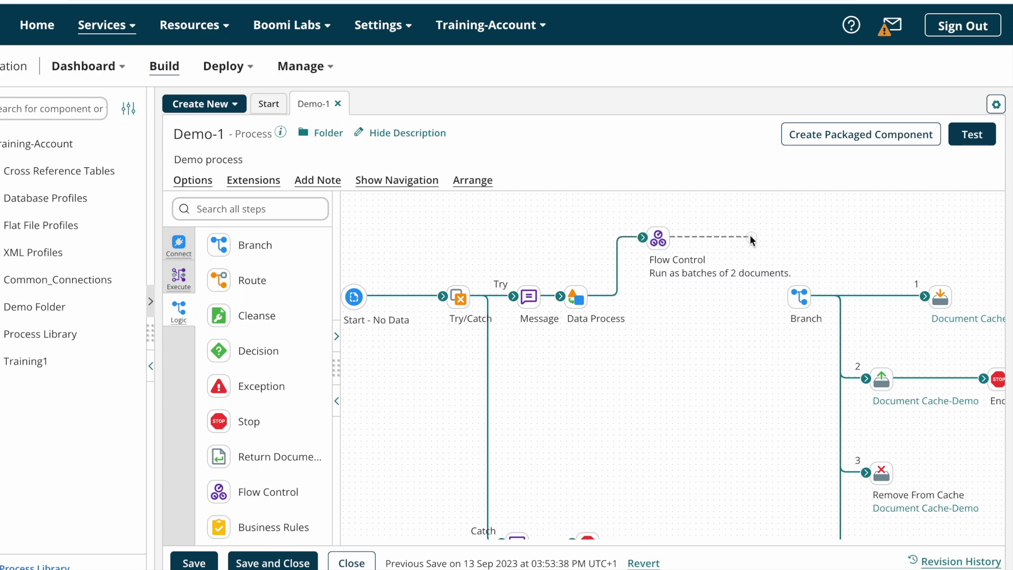
drag(777, 283, 797, 296)
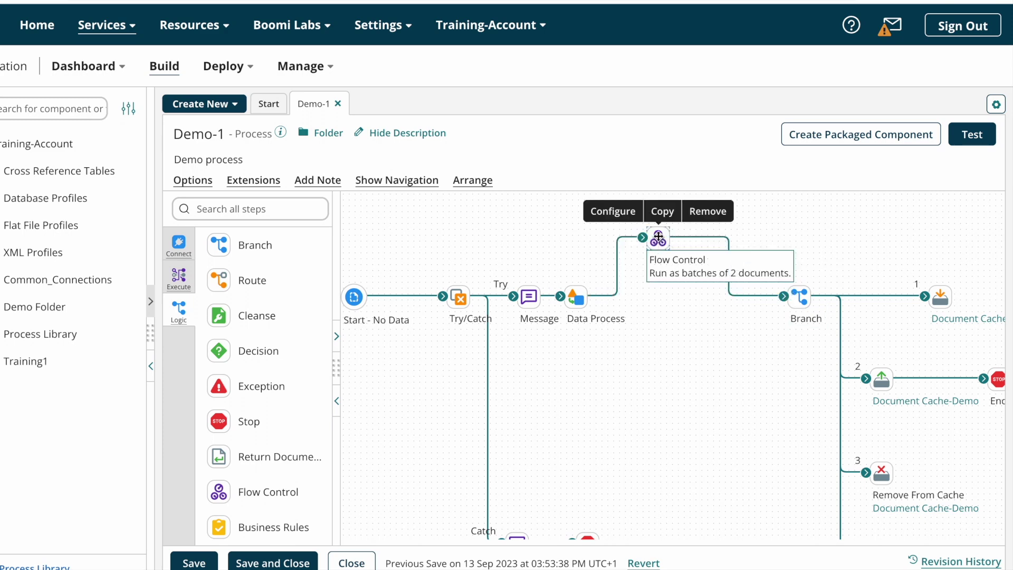
drag(659, 241, 671, 285)
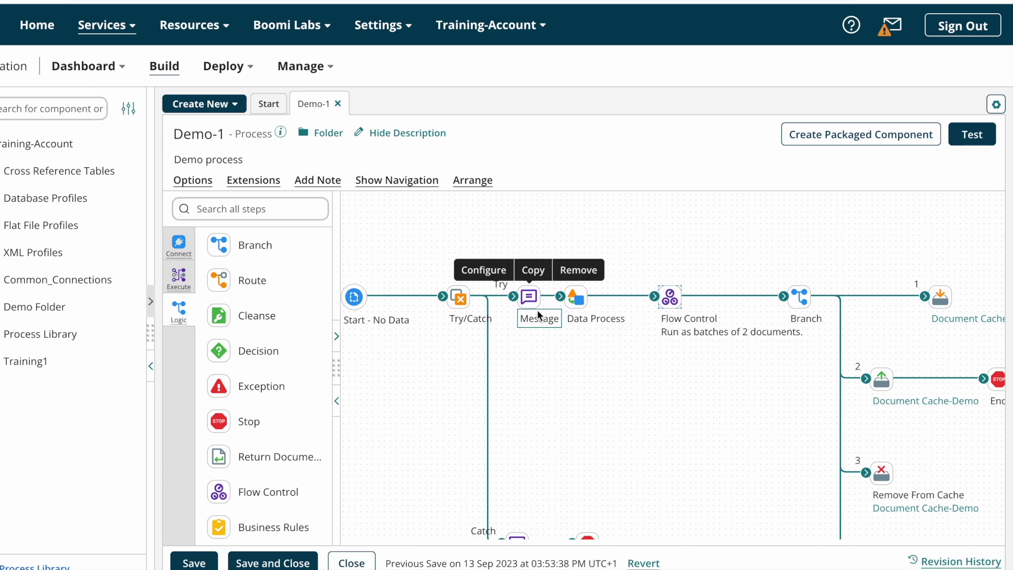
Review the message text in the Try path's Message shape and close its settings
click(531, 300)
drag(902, 348, 686, 318)
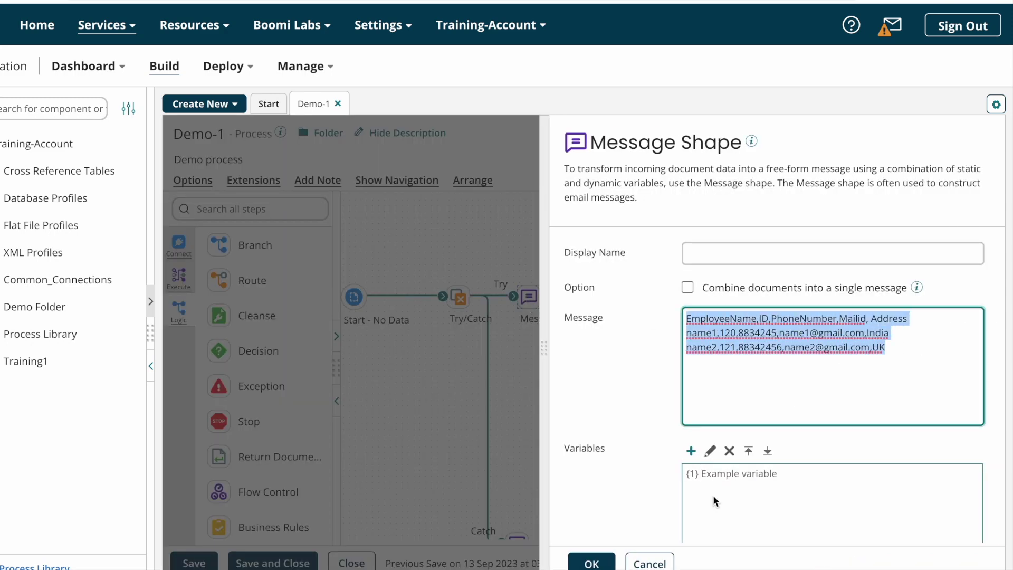
click(592, 562)
Examine the Split Documents step in the Data Process shape, including its profile type, split and header options
click(570, 297)
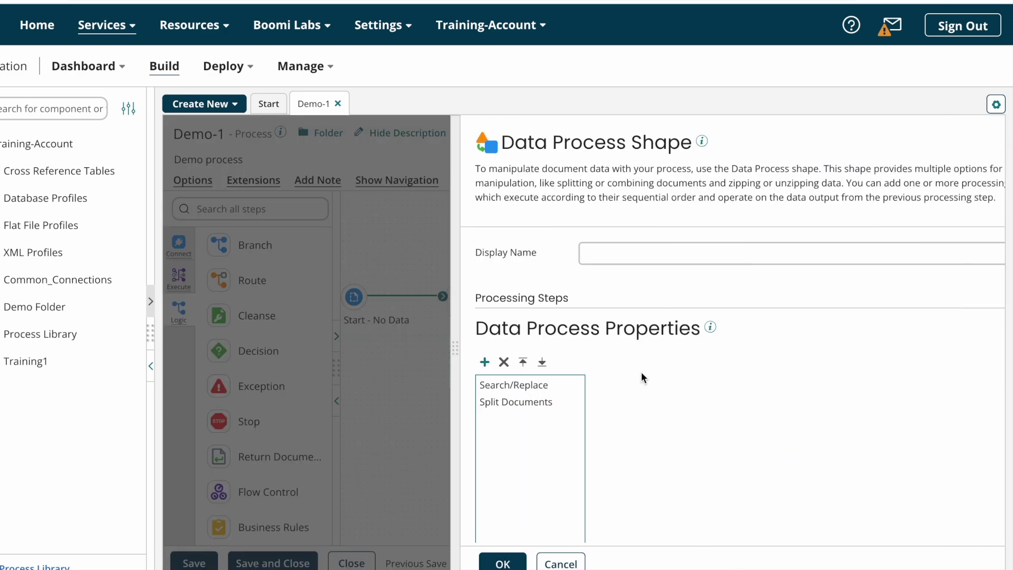
click(479, 401)
scroll(685, 431, down, 4)
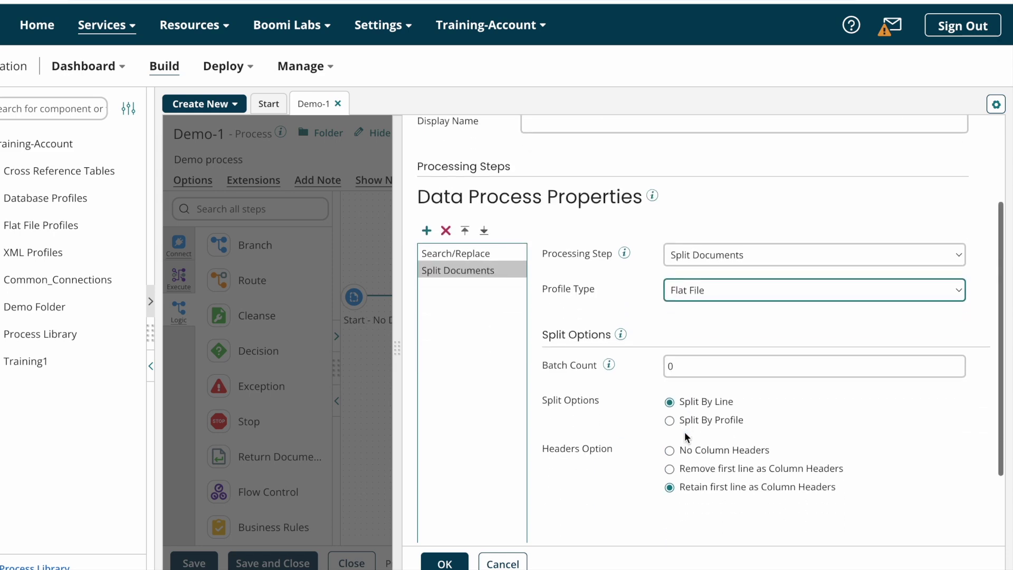
click(445, 562)
click(575, 298)
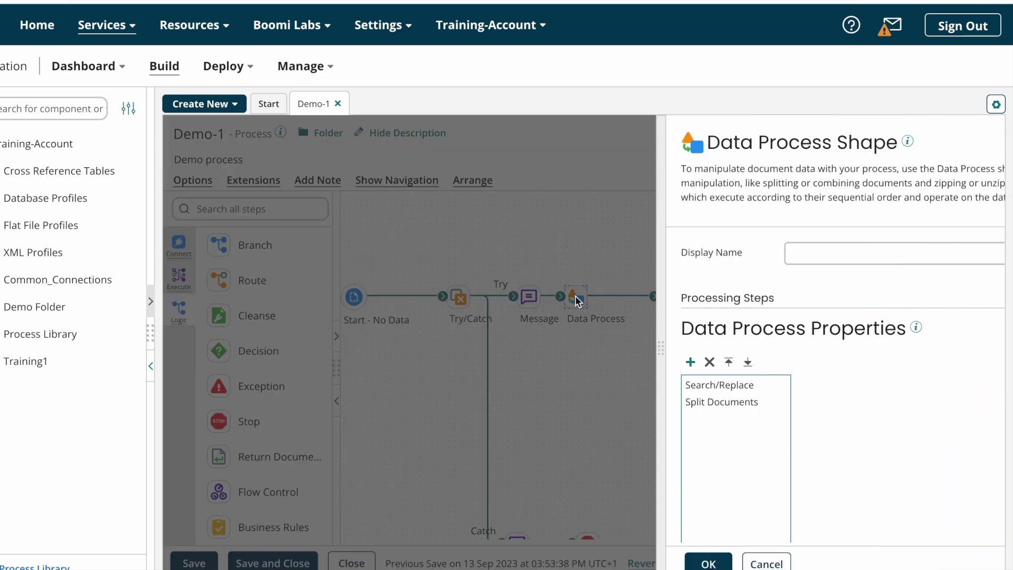
key(Escape)
Set the Flow Control shape's batch option to No Document Batching and apply it
mouse_move(670, 295)
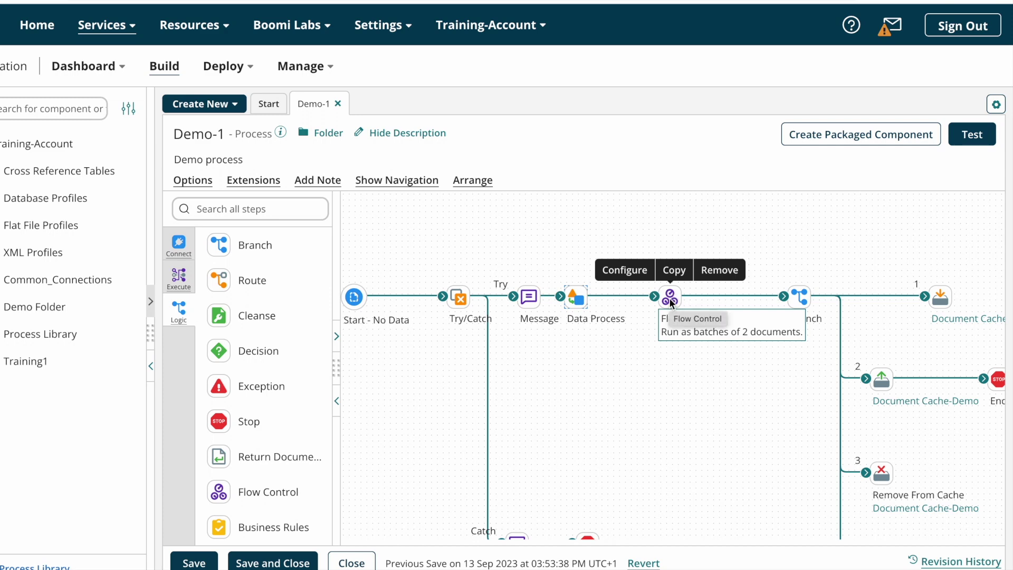
click(670, 297)
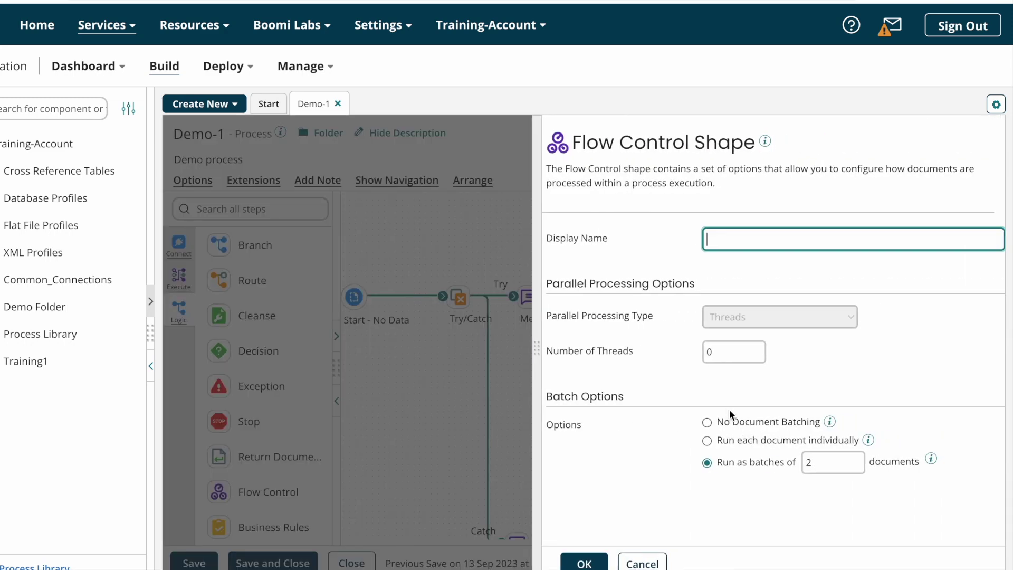
click(707, 422)
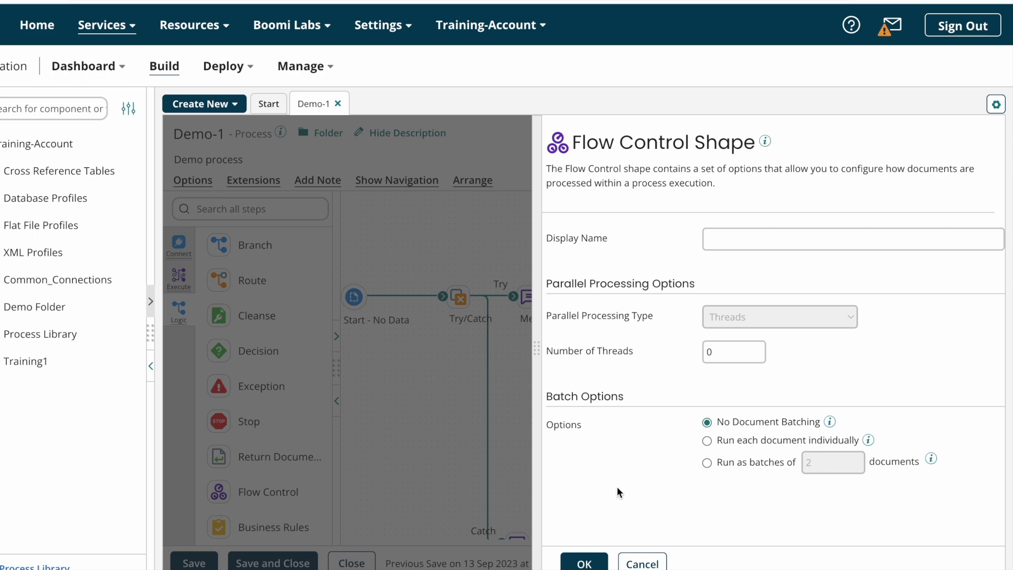
click(597, 561)
Set the Flow Control shape's batch option to Run each document individually
mouse_move(668, 293)
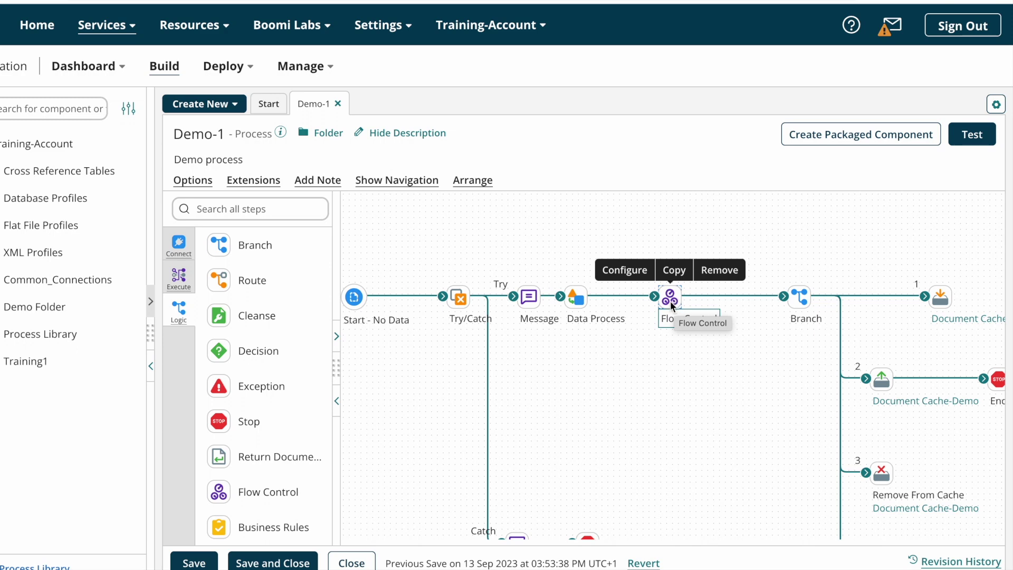
mouse_move(803, 300)
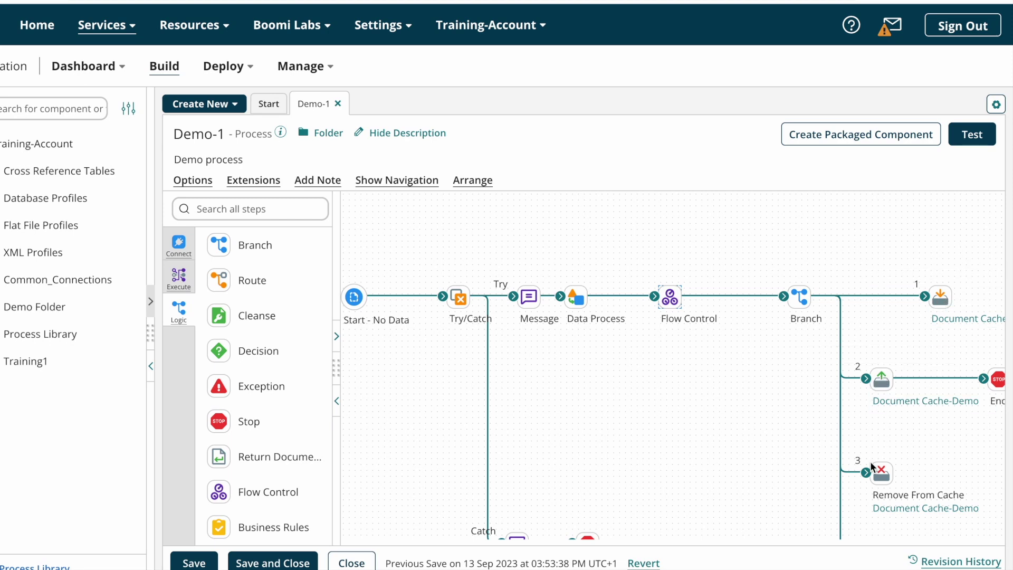
click(675, 300)
click(728, 443)
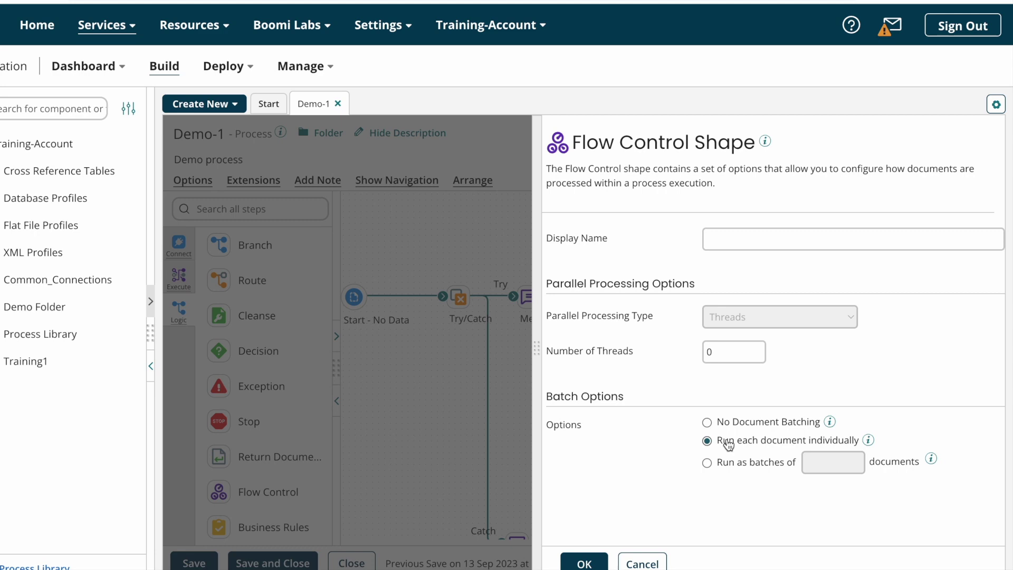
click(586, 563)
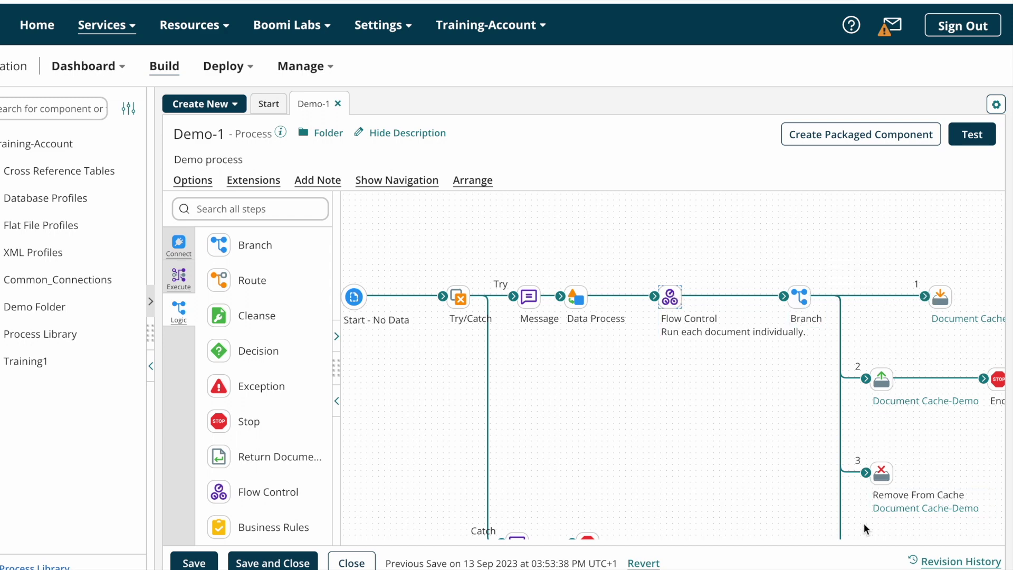
Review the four Branch paths and the Flow Control shape's selected batch option without changing it
scroll(875, 490, down, 2)
mouse_move(991, 511)
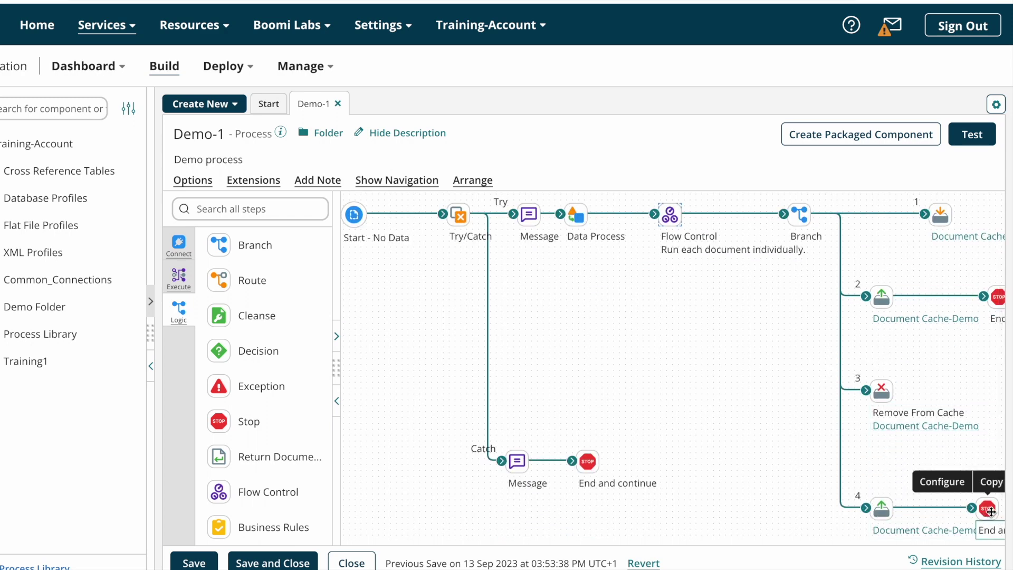
double_click(672, 218)
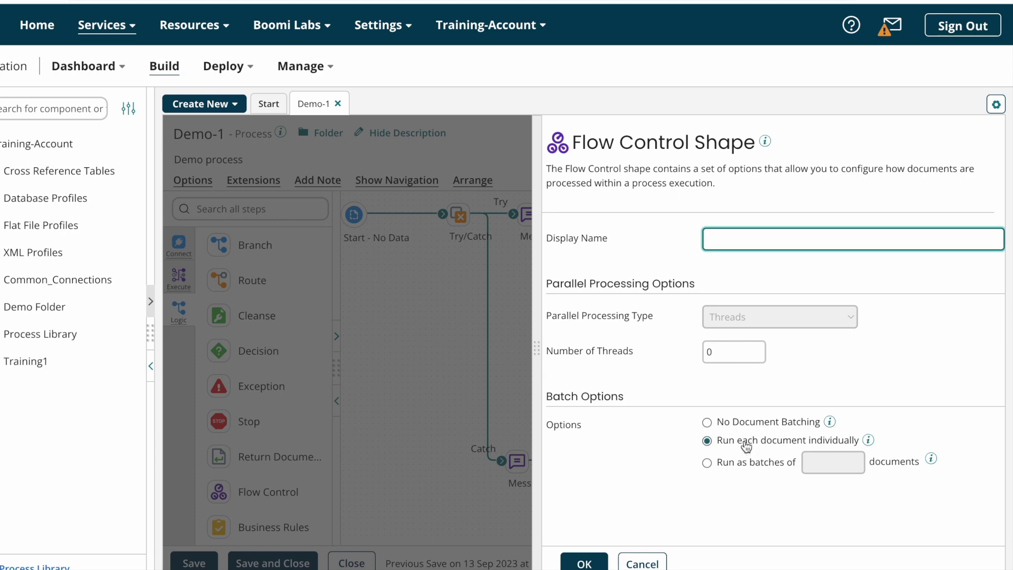
click(584, 564)
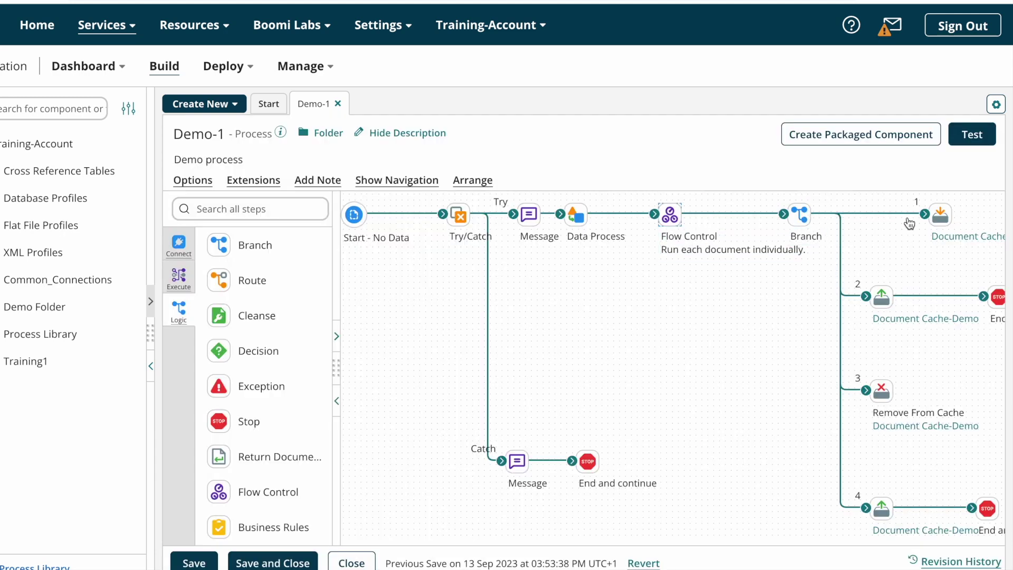
Change the Flow Control shape's batch option to Run as batches of 2 documents
double_click(670, 218)
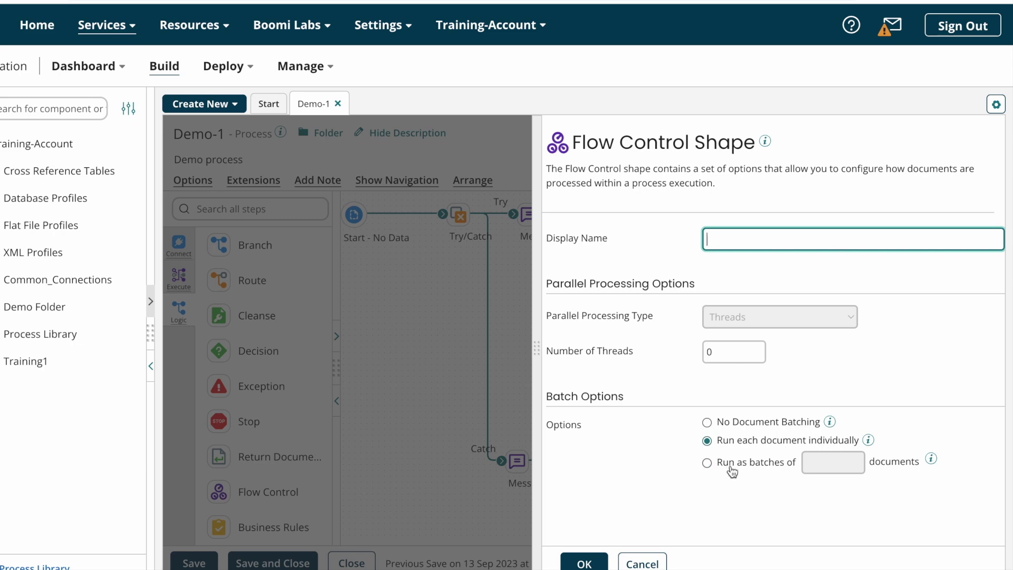
click(707, 464)
click(818, 472)
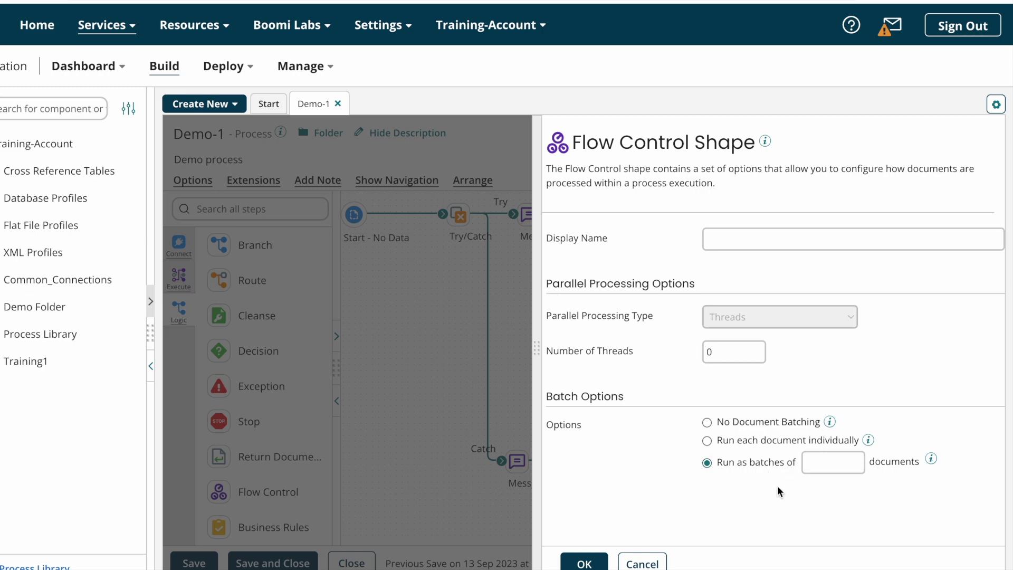
click(825, 465)
drag(825, 464, 696, 470)
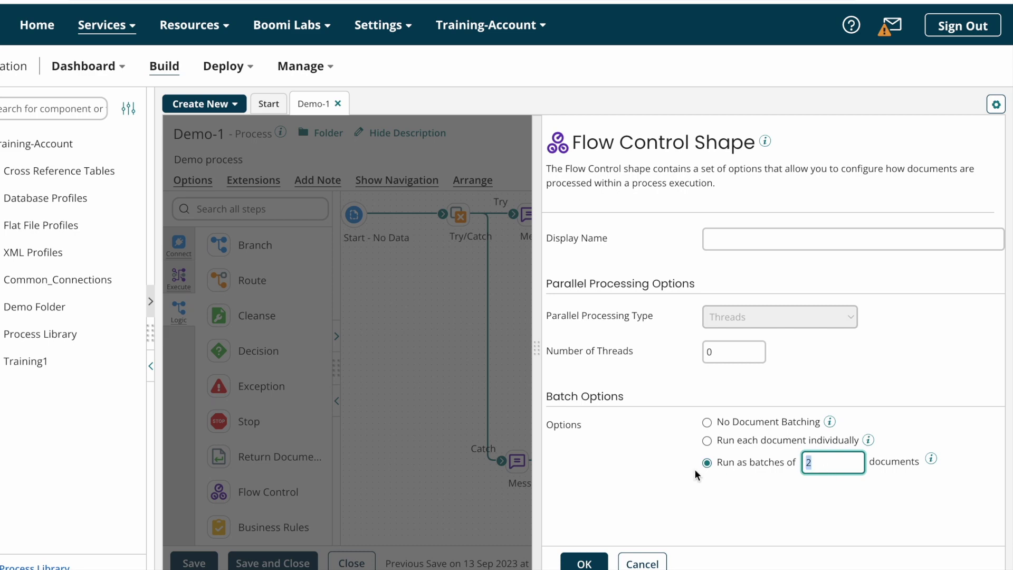
click(583, 563)
Switch the Flow Control shape to Run each document individually and save the Demo-1 process
click(668, 211)
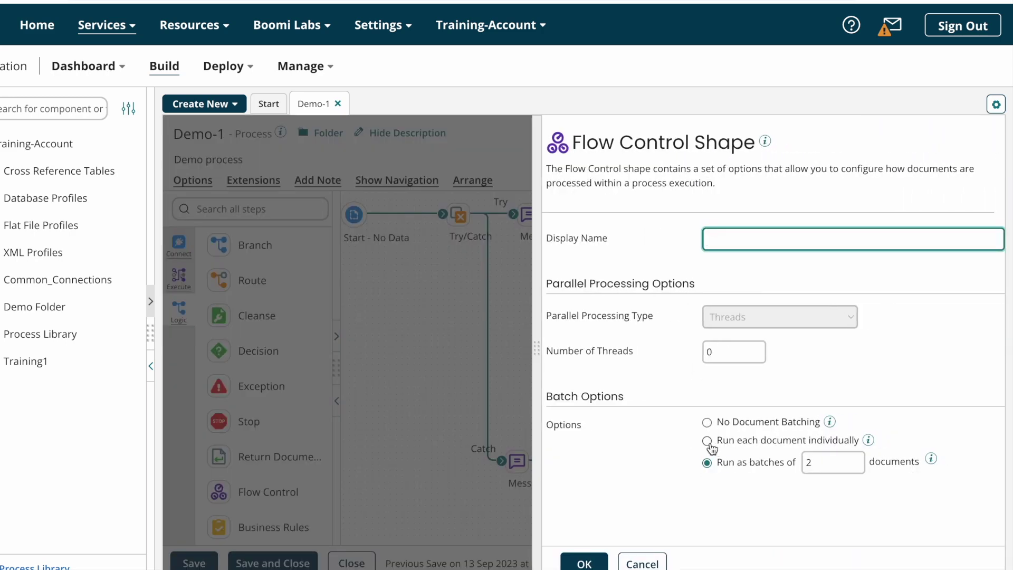
click(707, 441)
click(584, 563)
click(211, 563)
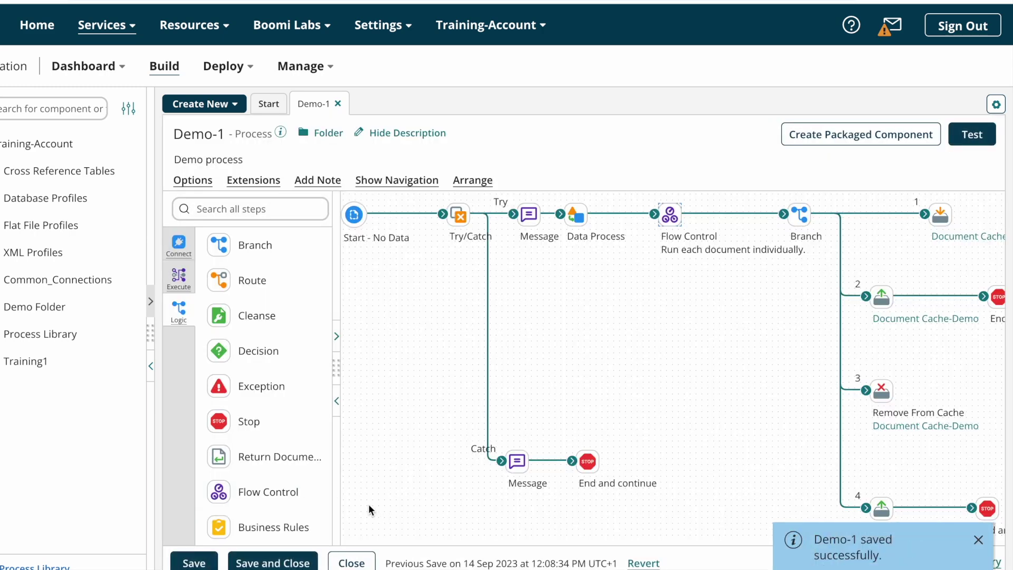
Open testing for the Demo-1 process and return to the process canvas
click(972, 134)
click(739, 131)
click(222, 224)
click(771, 192)
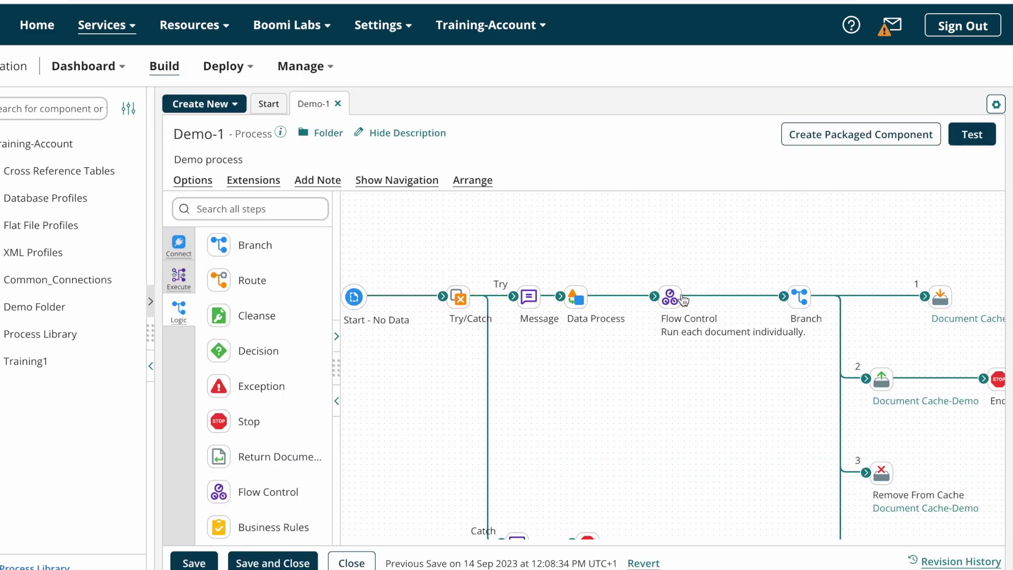
Open the settings of the Flow Control shape between Data Process and Branch
click(678, 295)
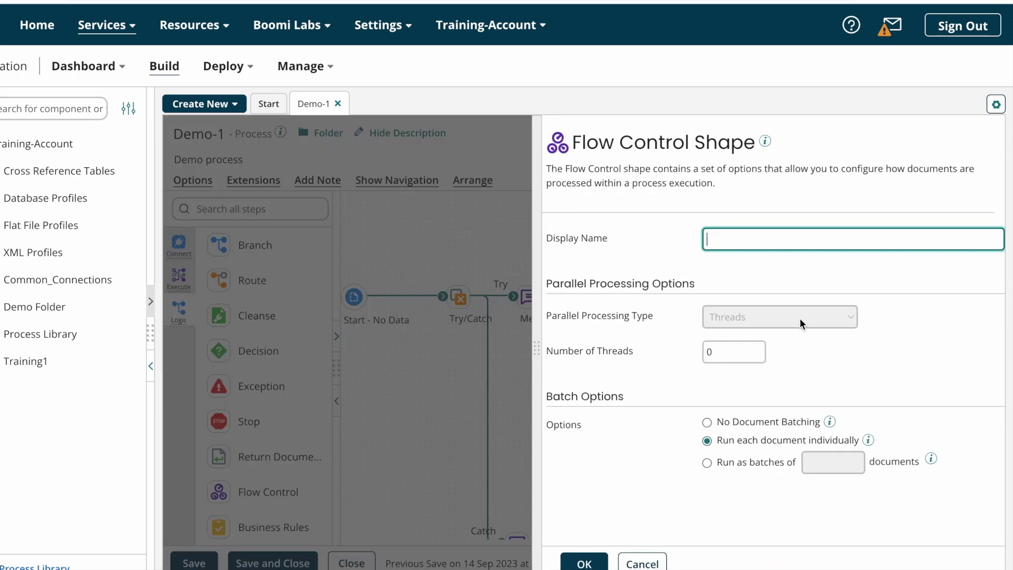